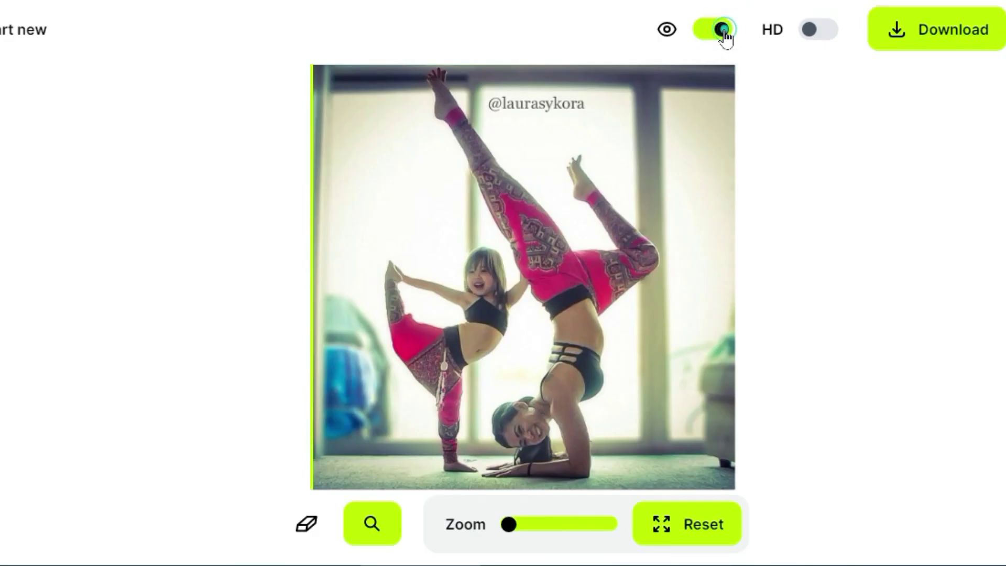
Compare the cleaned photo with the original, then Google 'remove unwanted object from photo'
left_click(724, 33)
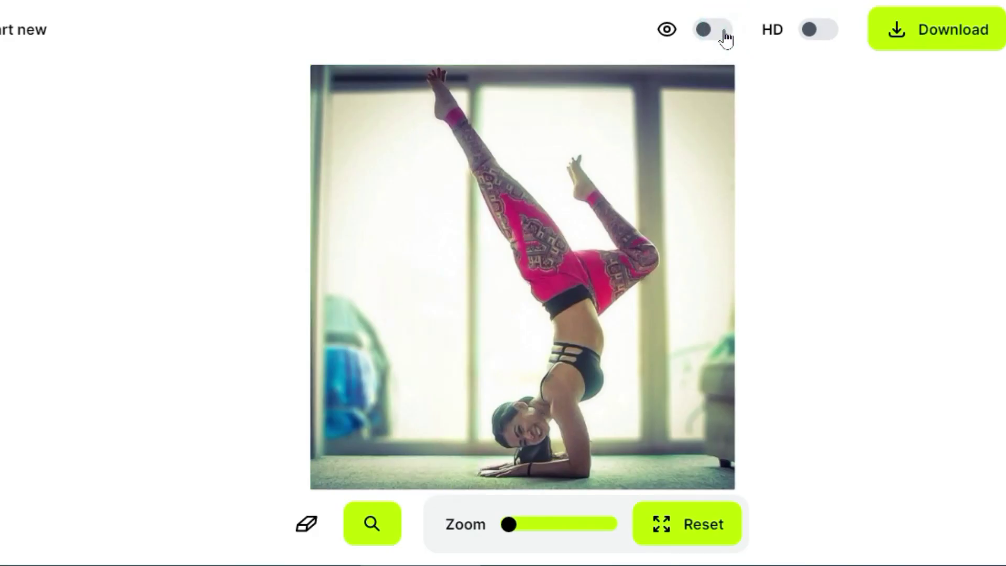
left_click(725, 33)
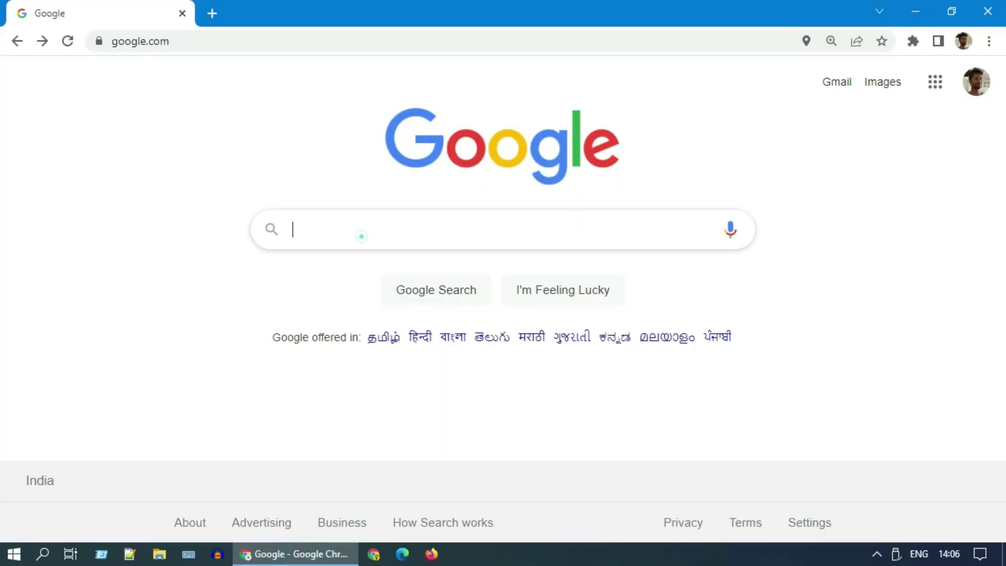
left_click(359, 235)
type("remove unwanted object from photo")
key("Return")
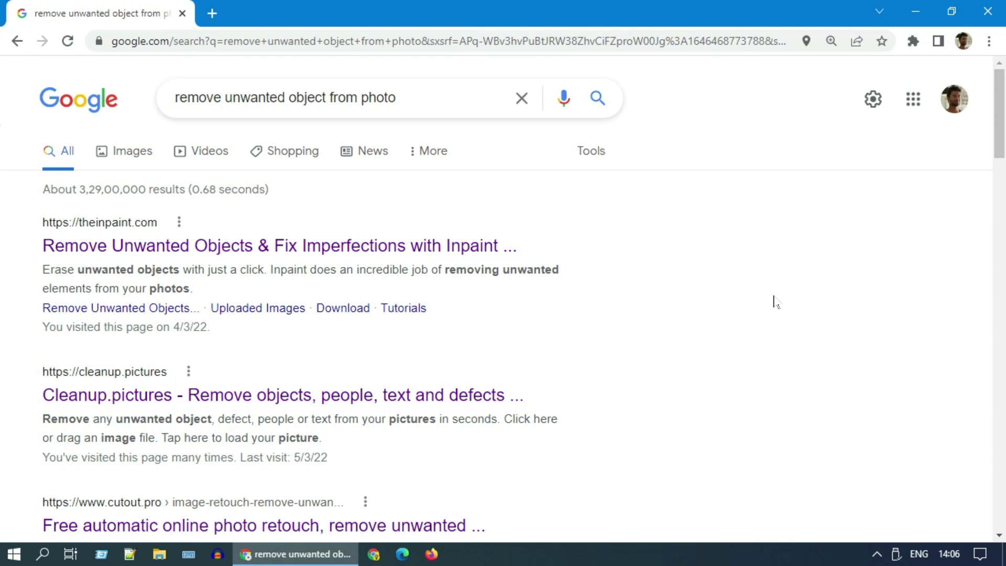
Look over the search results and open the Cleanup.pictures website
scroll(774, 302, "down", 3)
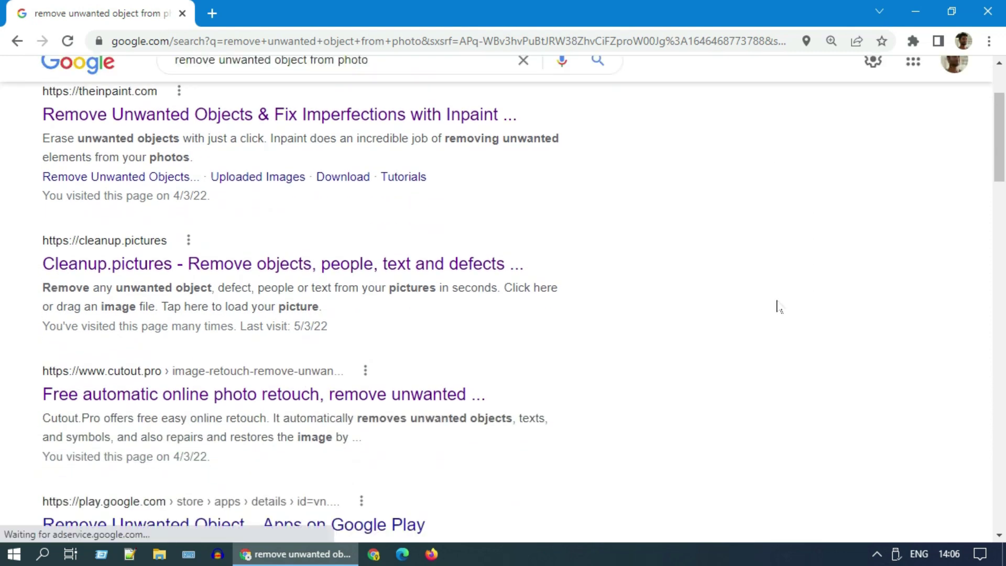
scroll(779, 306, "up", 3)
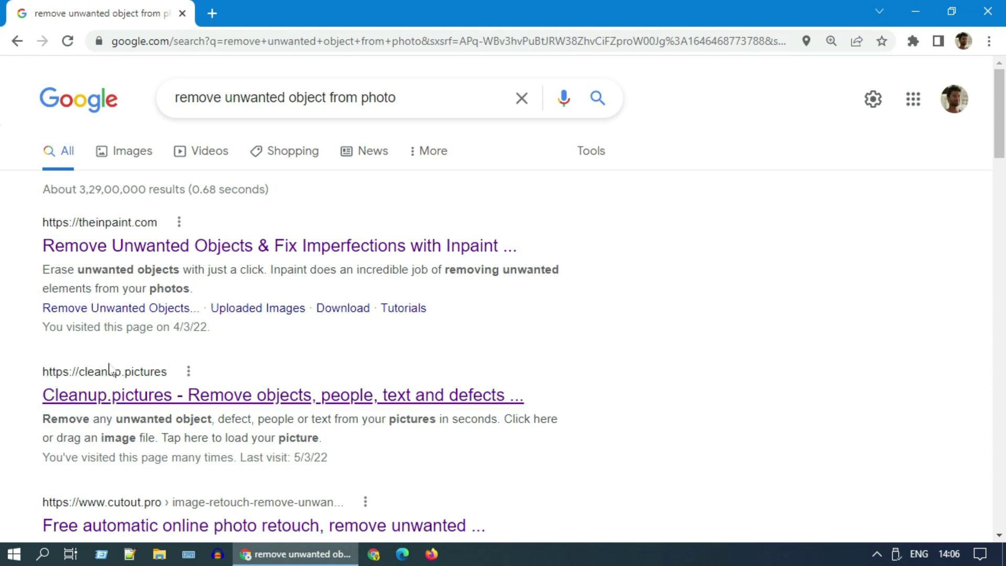
left_click(152, 402)
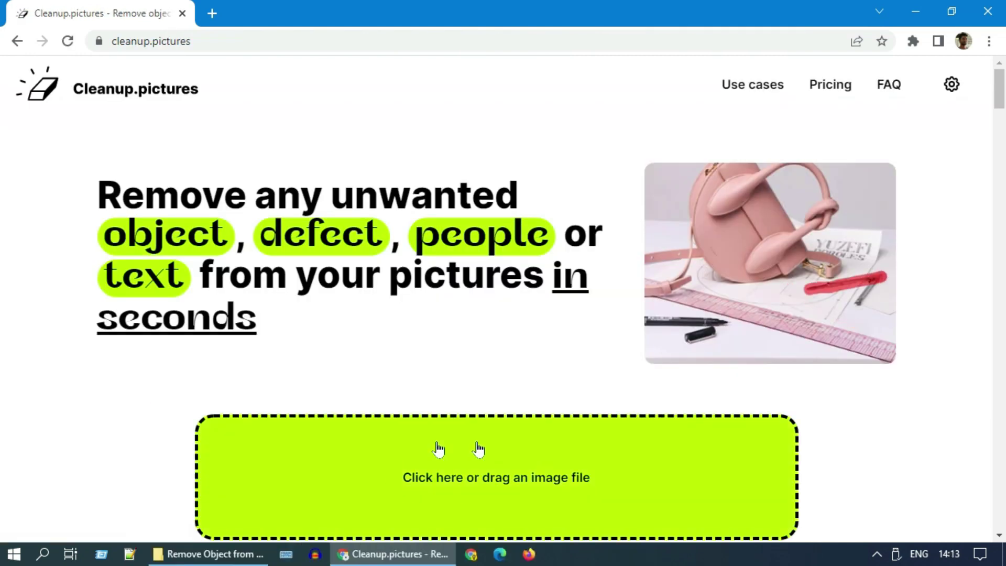
Upload office desk.jpg from the Photos folder into the Cleanup.pictures editor
left_click(406, 478)
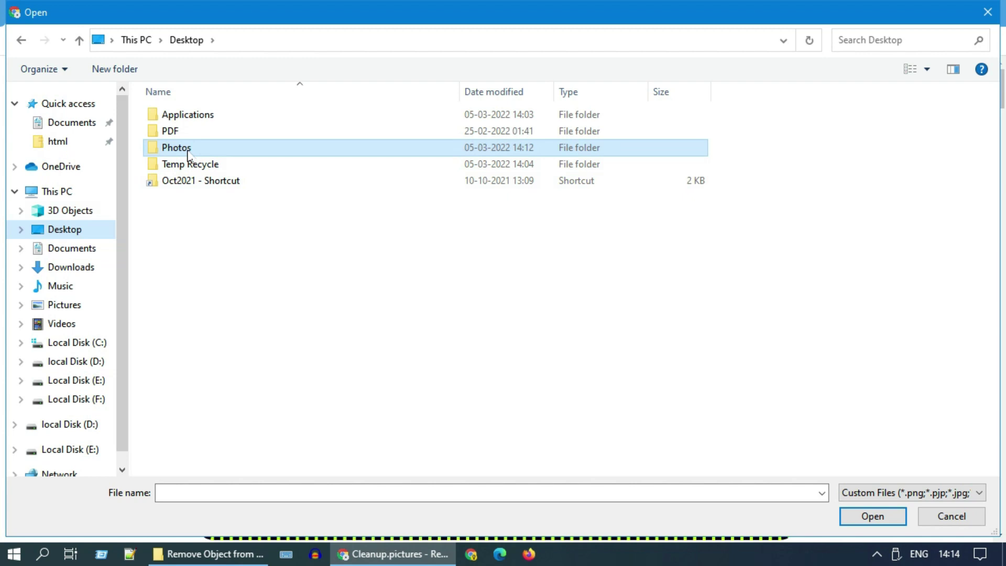
double_click(189, 153)
left_click(264, 140)
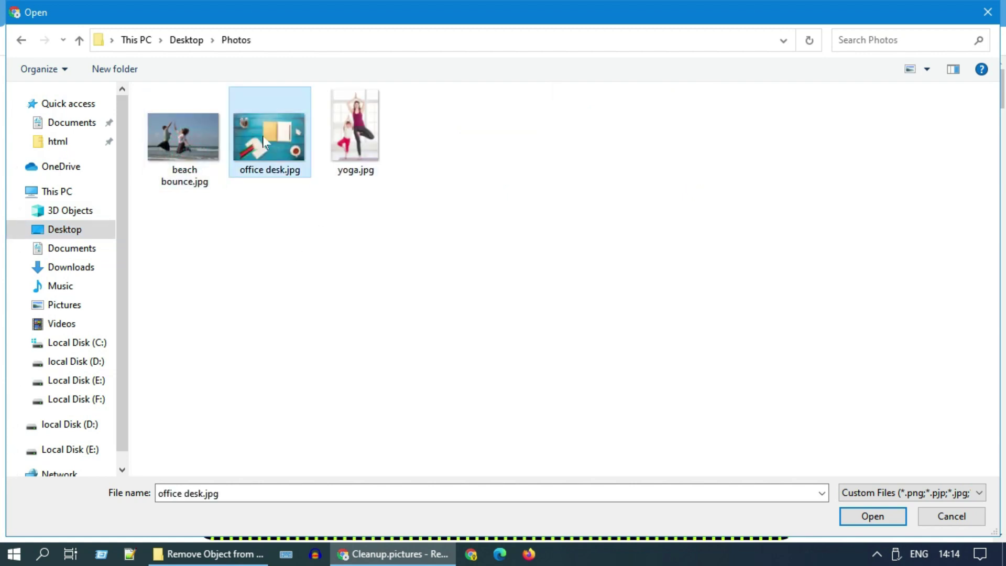
left_click(866, 510)
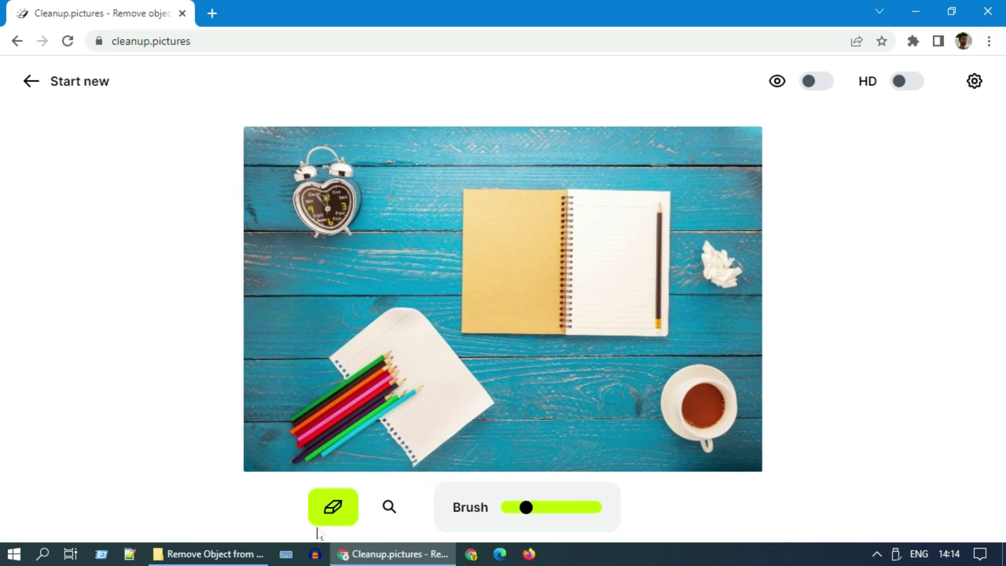
Zoom in and pan over the desk photo to inspect the clock, notebook and crumpled paper
left_click(389, 507)
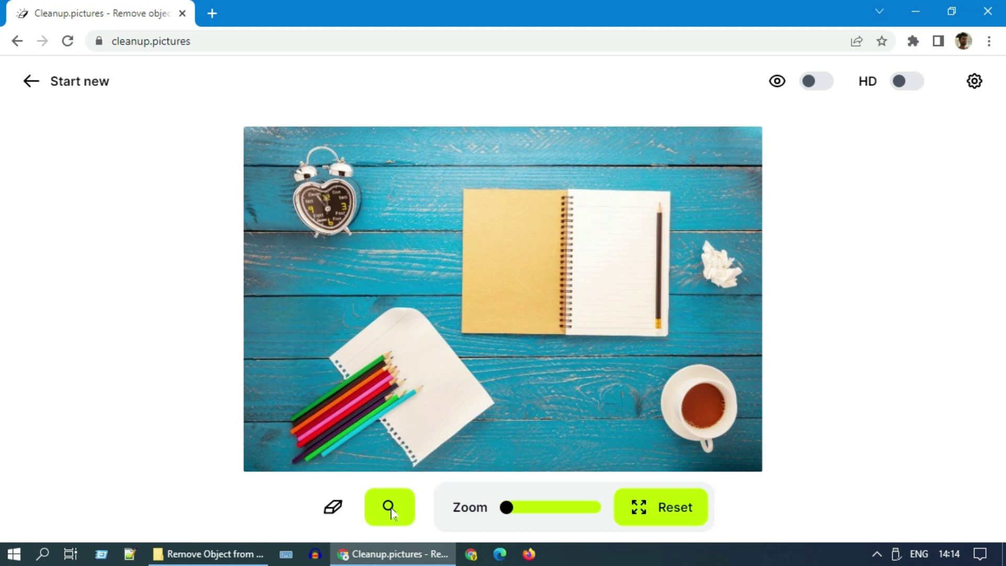
left_click_drag(506, 516, 531, 515)
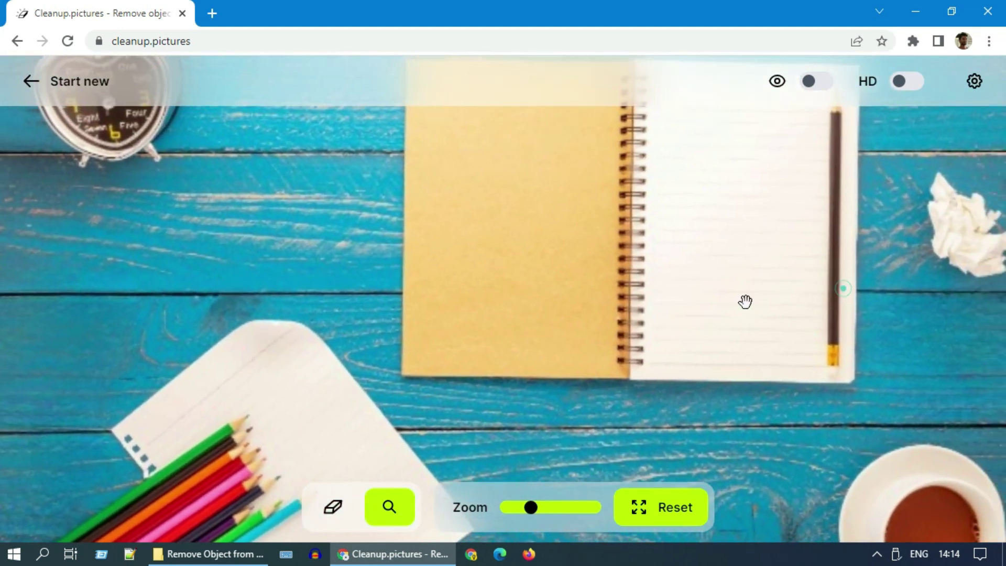
left_click_drag(743, 299, 382, 339)
left_click_drag(294, 325, 999, 337)
mouse_move(799, 314)
left_mouse_down()
mouse_move(784, 414)
mouse_move(771, 423)
mouse_move(588, 83)
mouse_move(574, 89)
left_mouse_up()
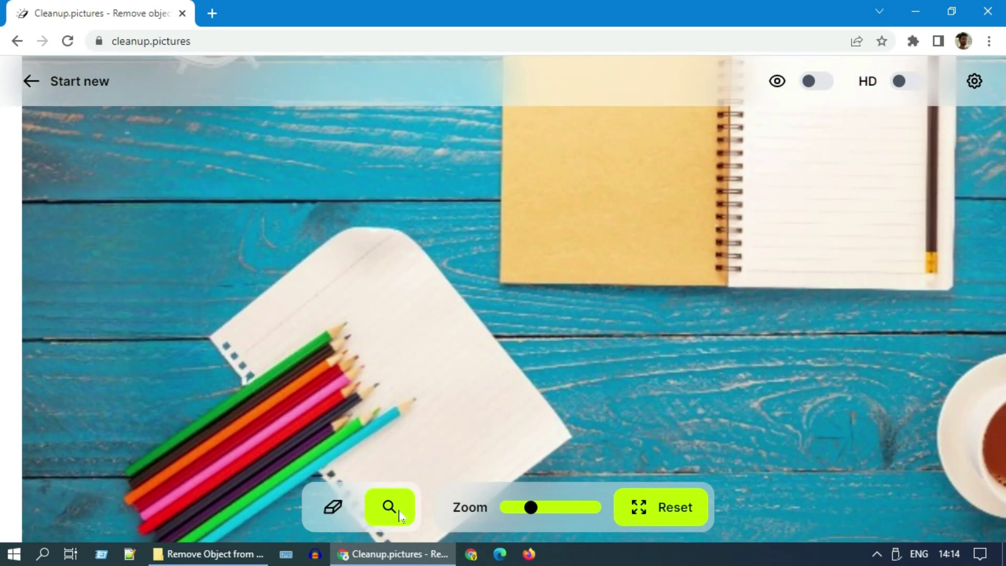
left_click_drag(534, 513, 521, 516)
left_click_drag(879, 245, 634, 352)
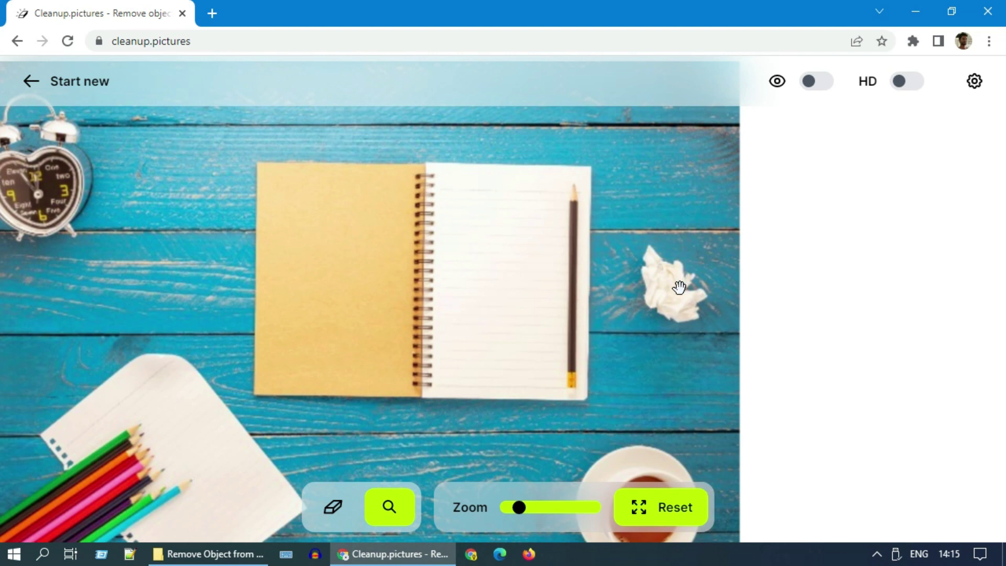
Brush over the crumpled paper ball beside the notebook with the eraser to remove it
left_click(332, 519)
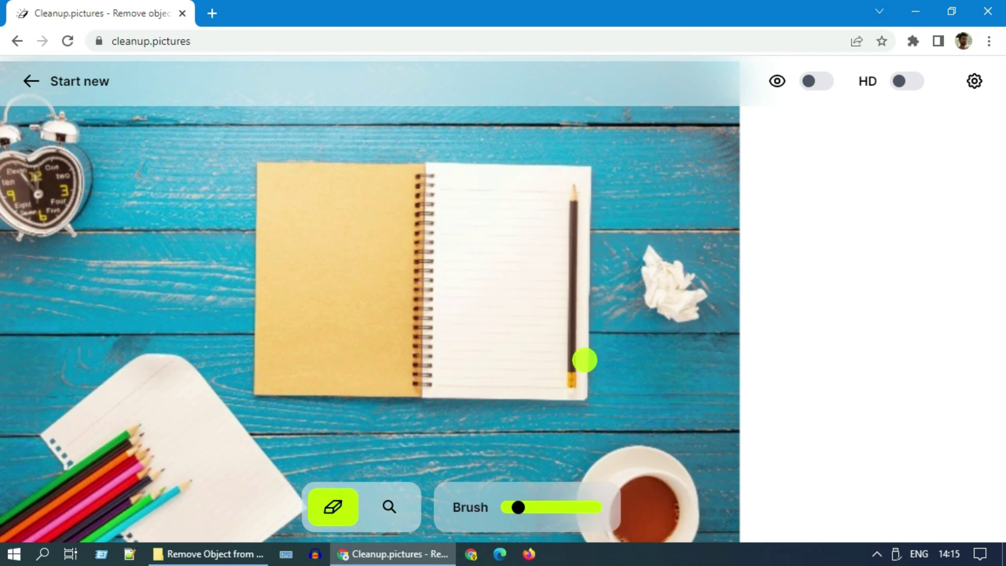
mouse_move(649, 262)
left_mouse_down()
mouse_move(652, 295)
mouse_move(673, 326)
mouse_move(702, 317)
mouse_move(705, 296)
mouse_move(680, 276)
left_mouse_up()
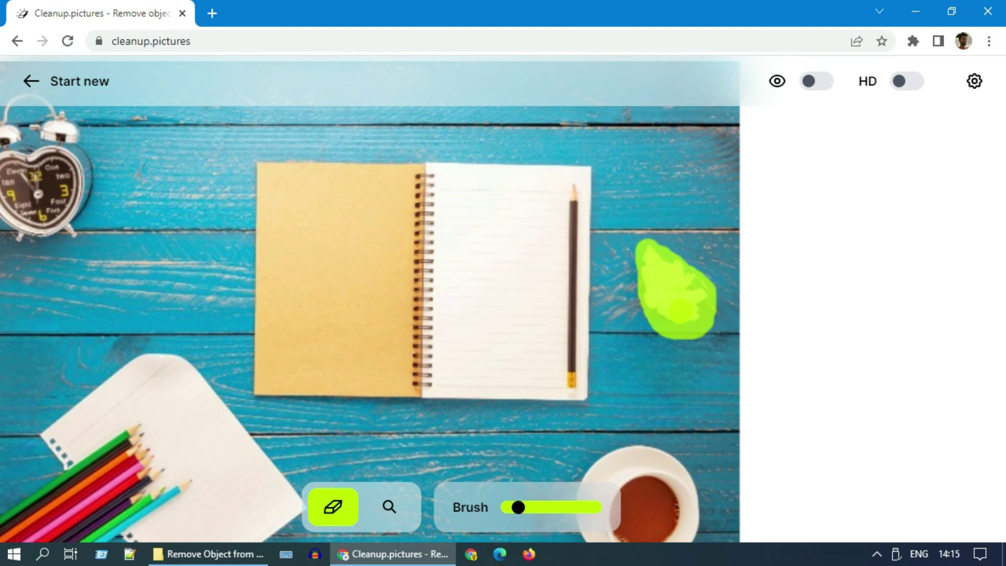
left_click_drag(676, 318, 676, 319)
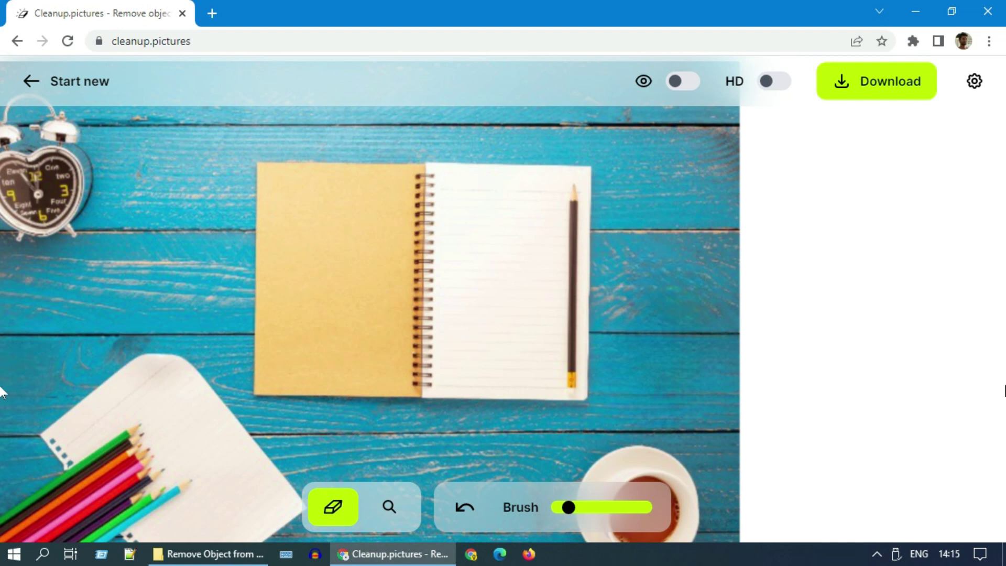
Pan to the coloured pencils and brush over all of them to erase them
left_click(389, 507)
left_click_drag(307, 446, 521, 240)
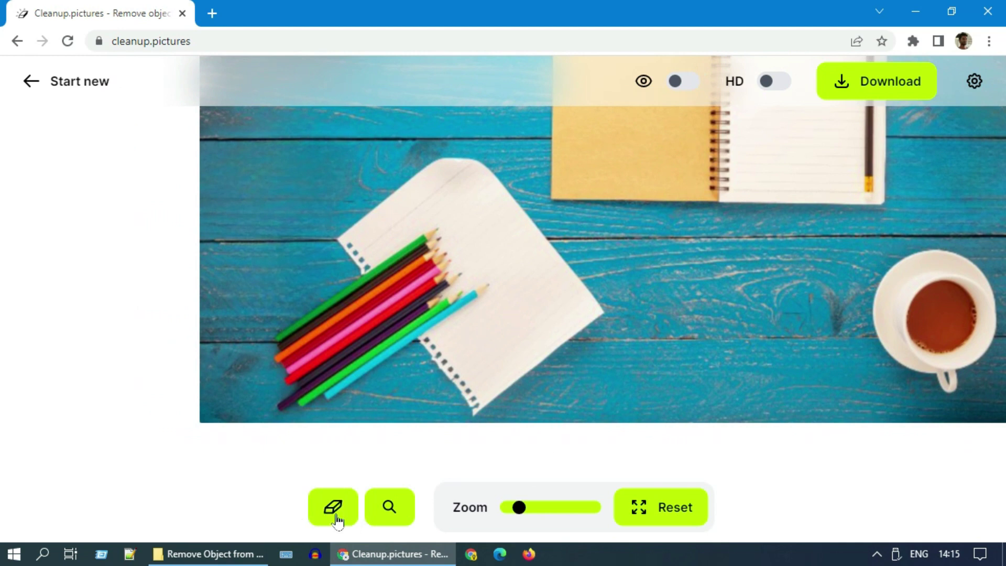
left_click(335, 516)
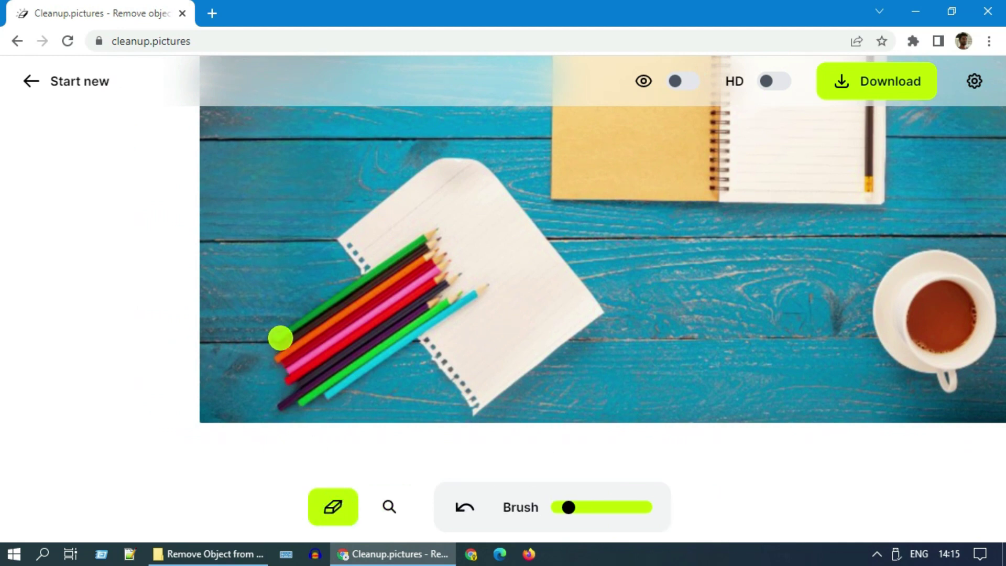
mouse_move(280, 337)
left_mouse_down()
mouse_move(291, 384)
mouse_move(283, 405)
mouse_move(336, 395)
mouse_move(478, 297)
left_mouse_up()
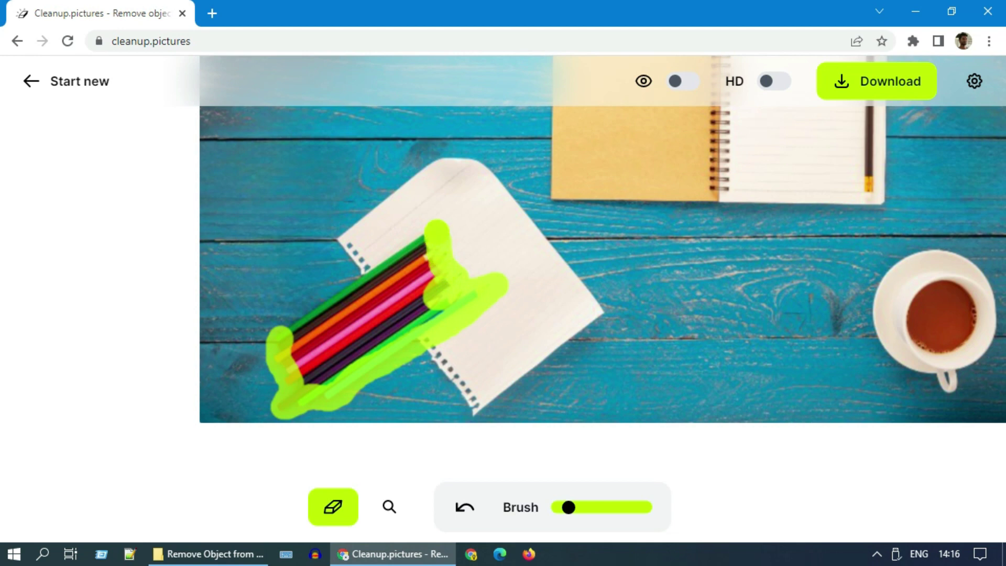
mouse_move(411, 247)
left_mouse_down()
mouse_move(284, 338)
mouse_move(435, 262)
mouse_move(415, 268)
mouse_move(428, 308)
mouse_move(420, 317)
mouse_move(331, 365)
mouse_move(316, 385)
mouse_move(454, 305)
mouse_move(367, 308)
mouse_move(294, 362)
mouse_move(305, 371)
mouse_move(323, 365)
mouse_move(416, 309)
left_mouse_up()
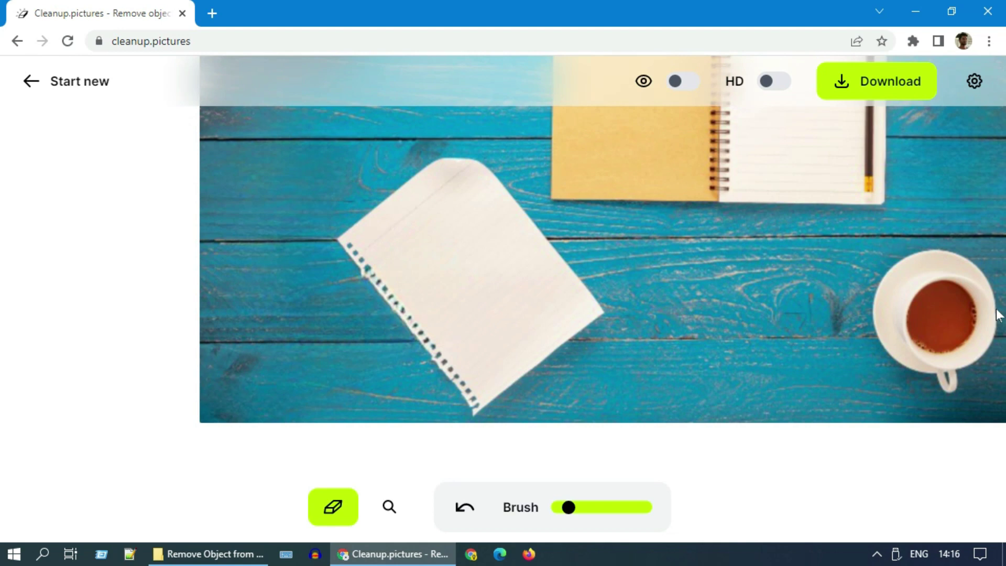
scroll(612, 321, "down", 5)
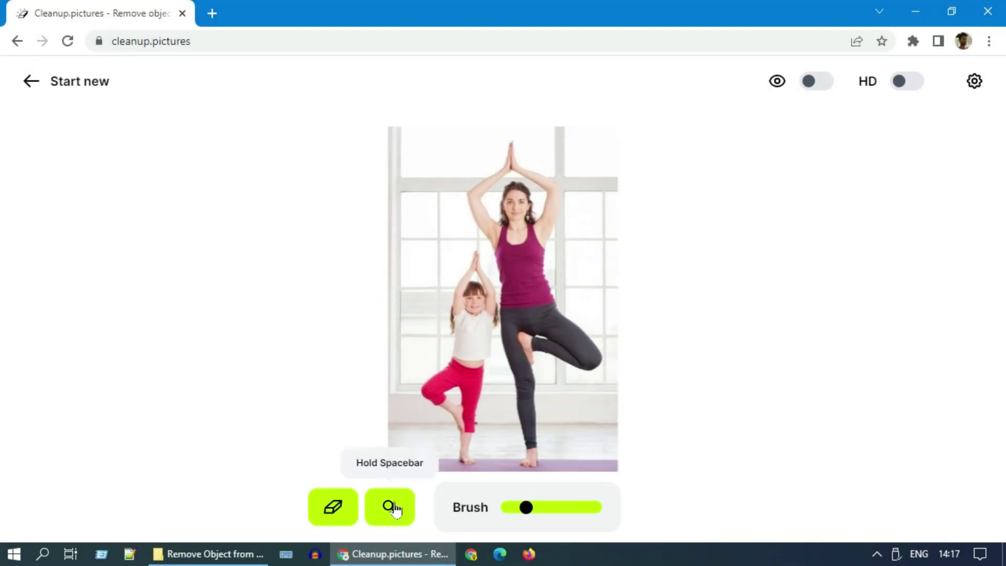
Paint over the girl from hands to feet, then the pink smudge near the window
left_click(389, 506)
scroll(525, 404, "up", 3)
scroll(557, 306, "down", 3)
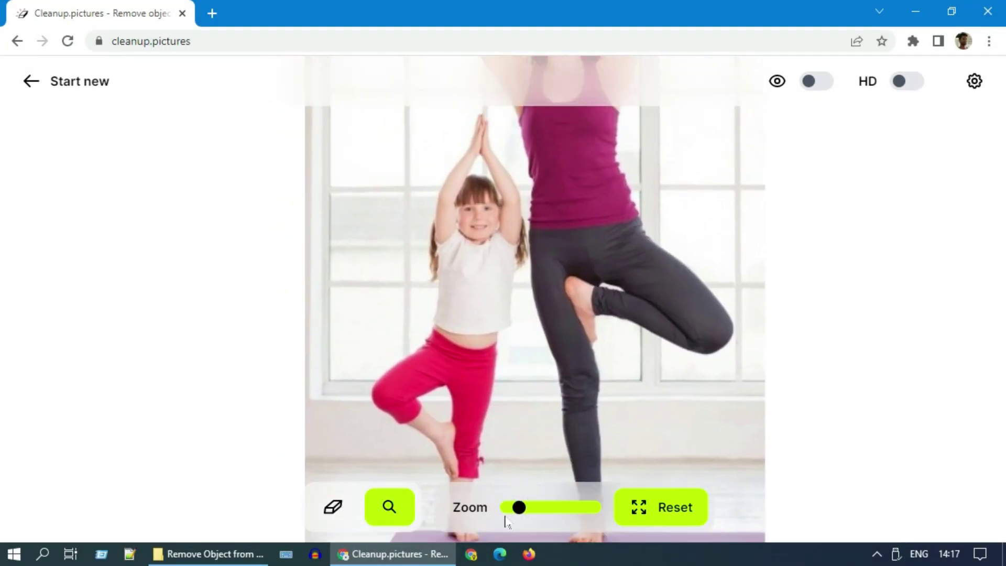
left_click(332, 507)
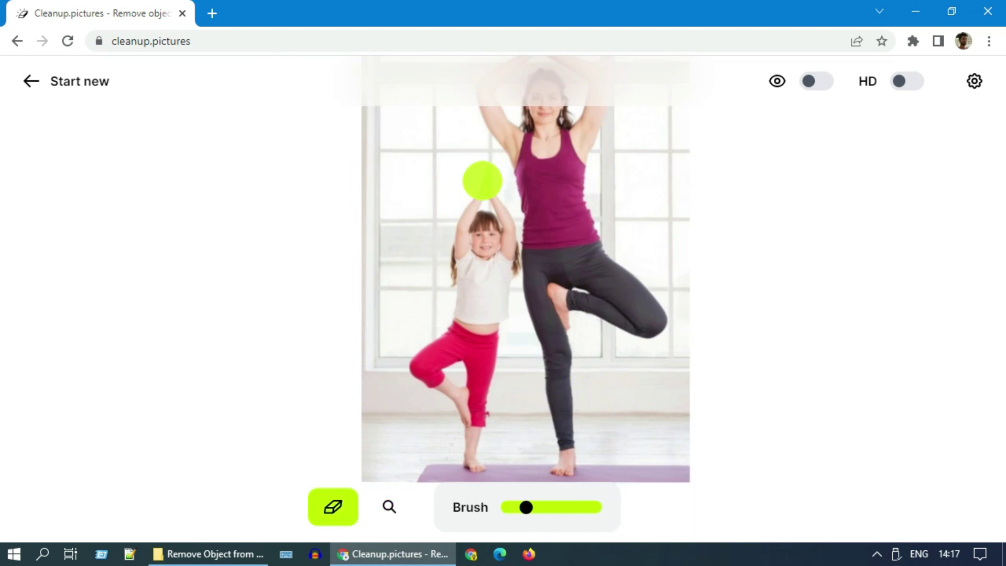
mouse_move(486, 180)
left_mouse_down()
mouse_move(470, 239)
mouse_move(466, 340)
mouse_move(424, 371)
mouse_move(472, 413)
mouse_move(475, 459)
left_mouse_up()
left_click_drag(477, 422, 497, 273)
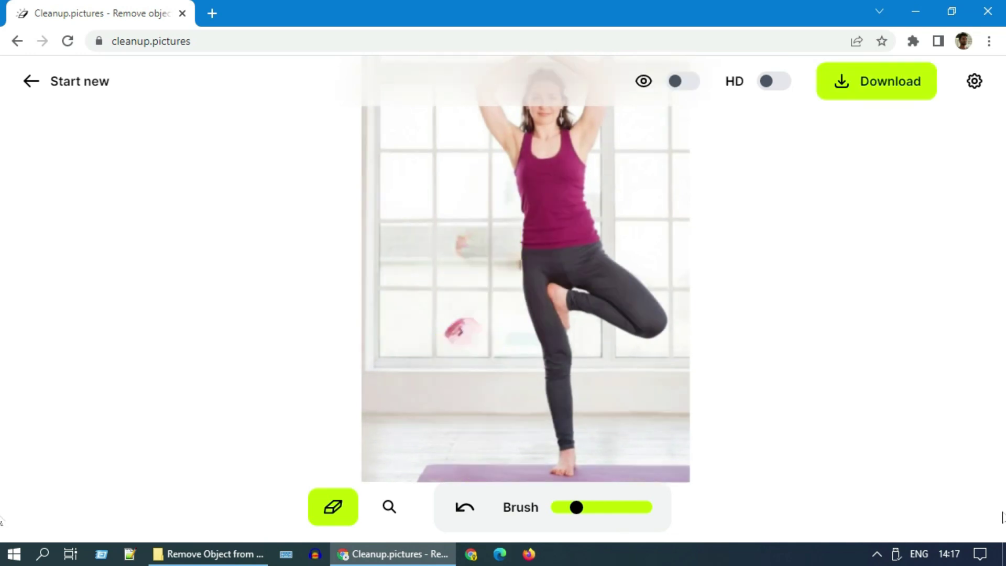
left_click_drag(458, 198, 457, 331)
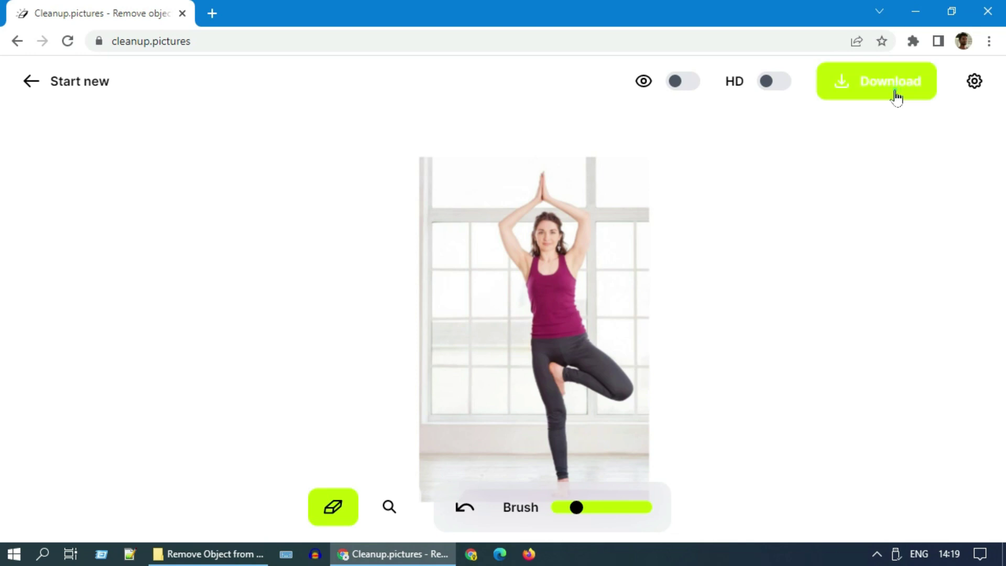
Download the cleaned photo as yoga_cleanup.jpg and open the downloaded file
left_click(896, 92)
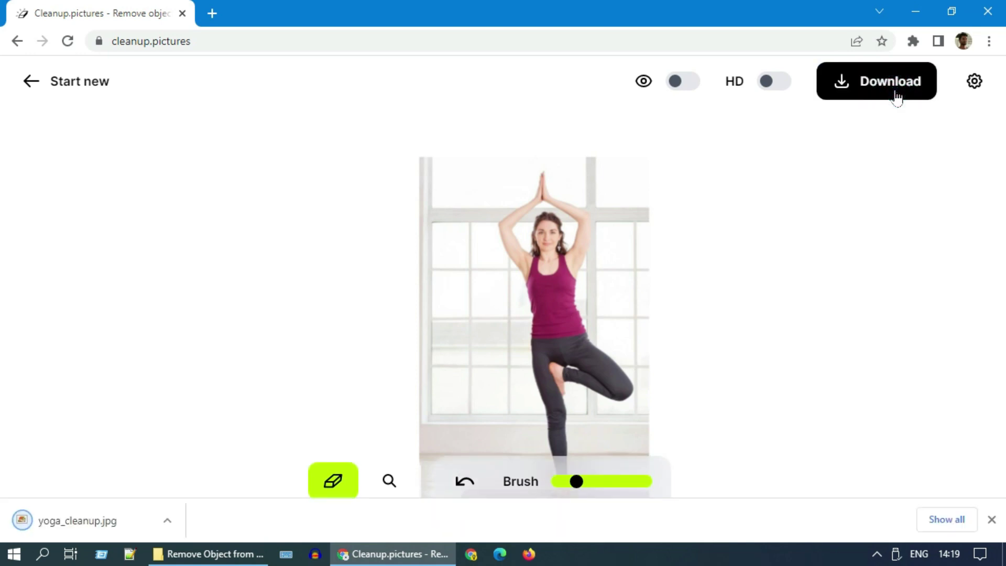
left_click(61, 526)
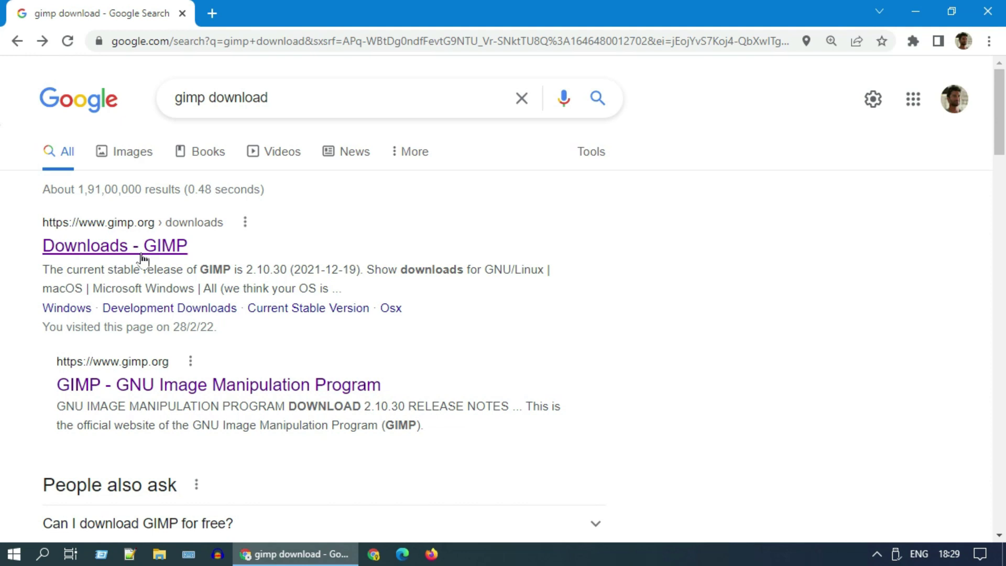
Open the 'Downloads - GIMP' result and scroll through the downloads page
left_click(142, 249)
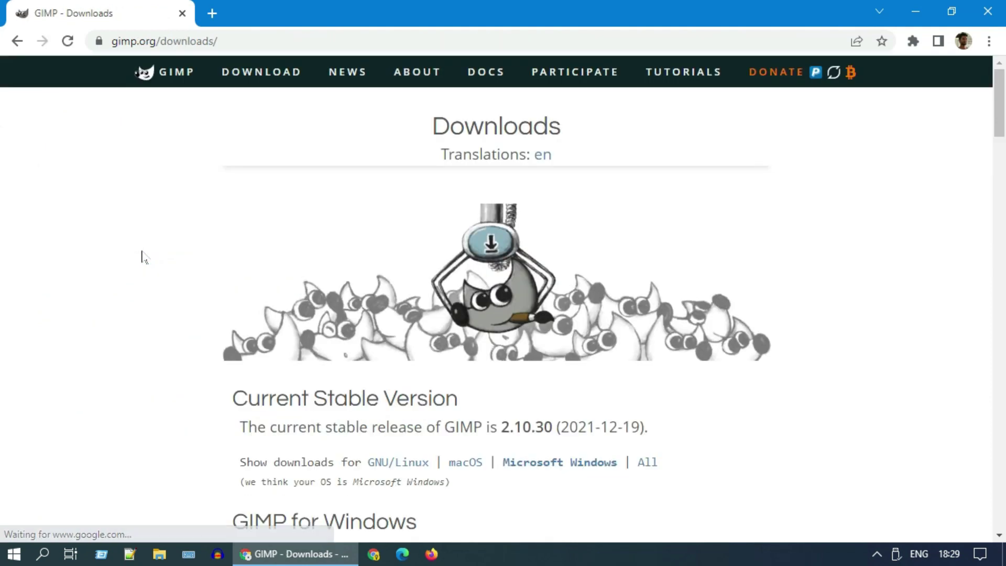
scroll(316, 310, "down", 2)
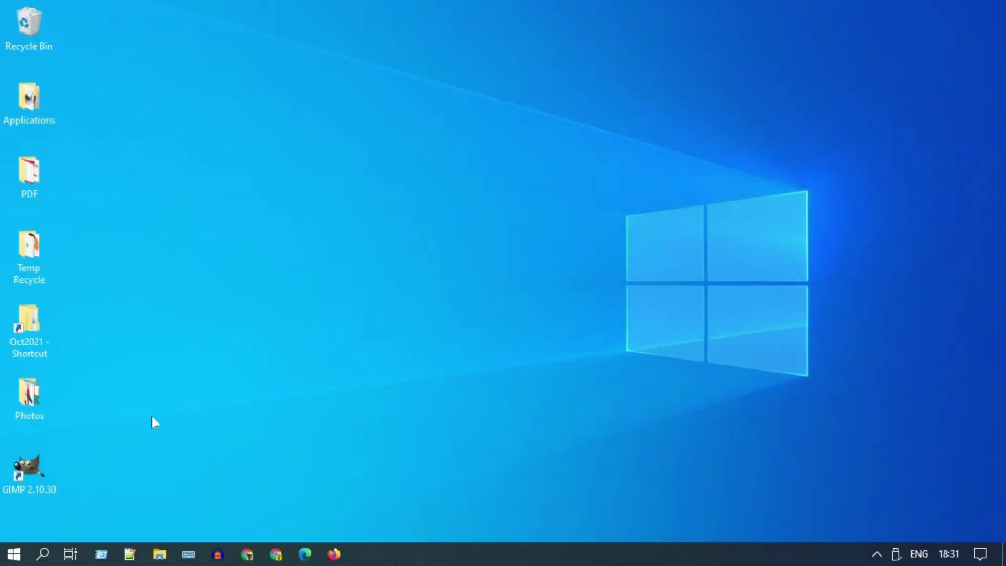
Launch GIMP, open beach bounce.jpg from Desktop > Photos, and switch to the Move tool
double_click(39, 479)
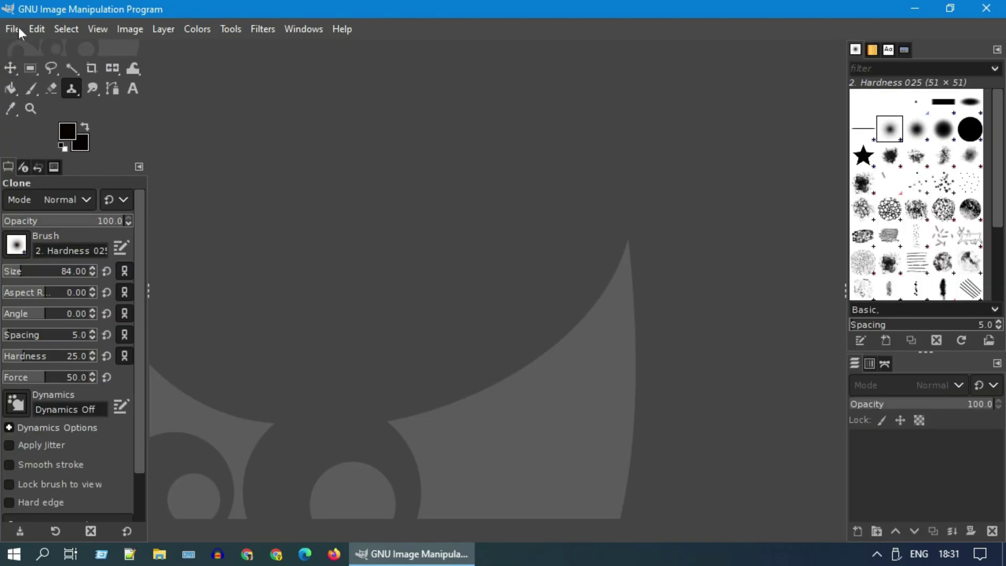
left_click(18, 28)
left_click(55, 91)
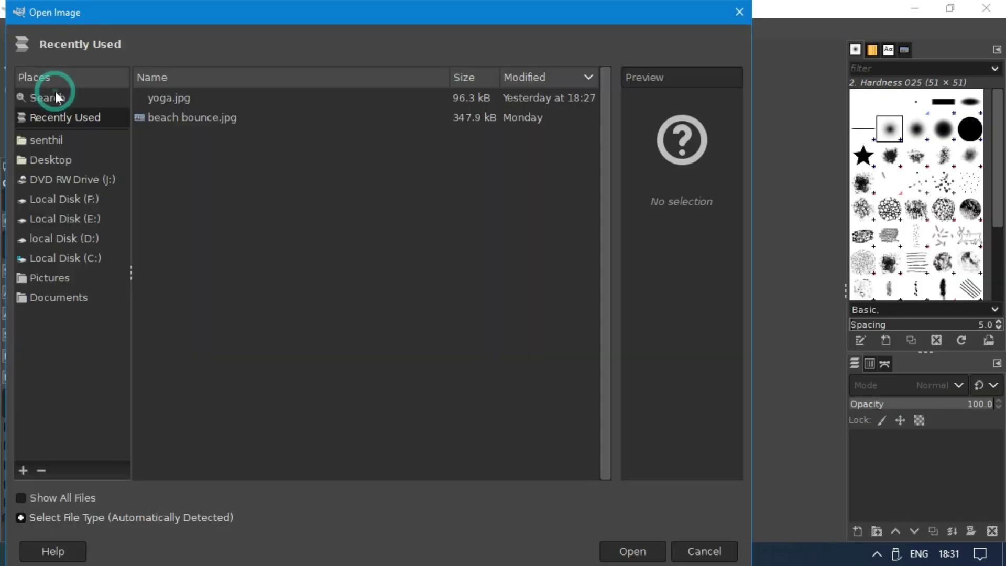
left_click(60, 160)
double_click(178, 97)
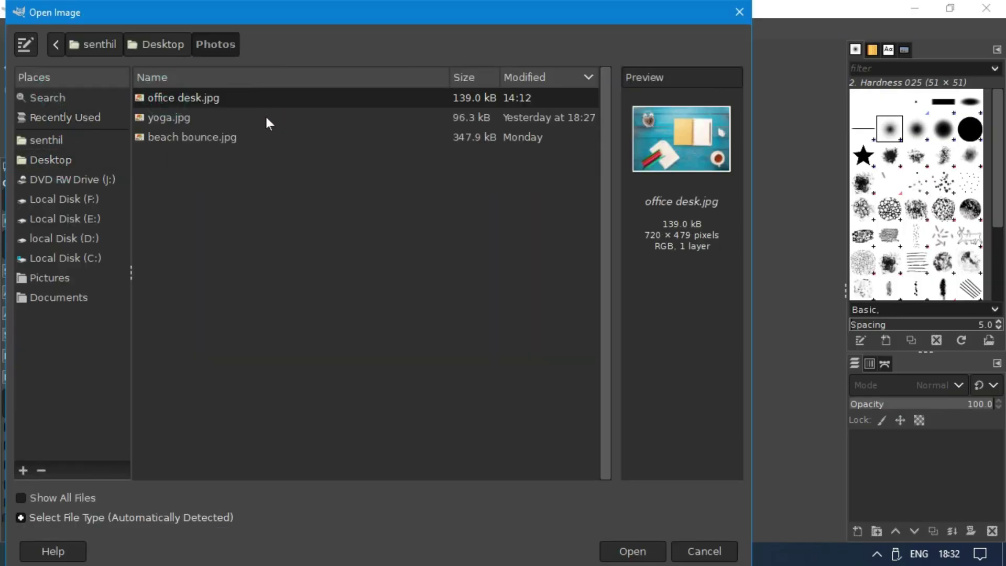
double_click(225, 135)
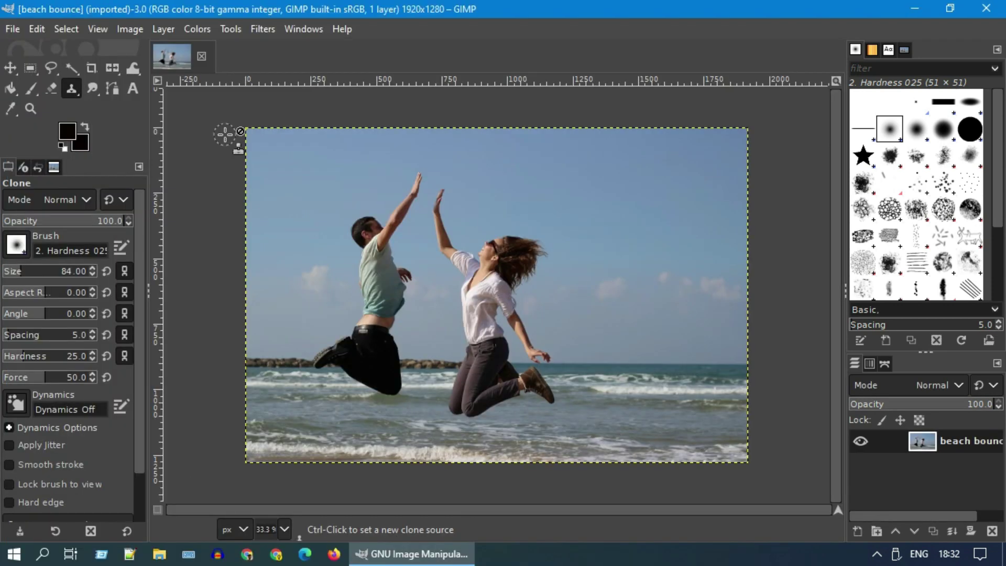
key("m")
left_click(285, 523)
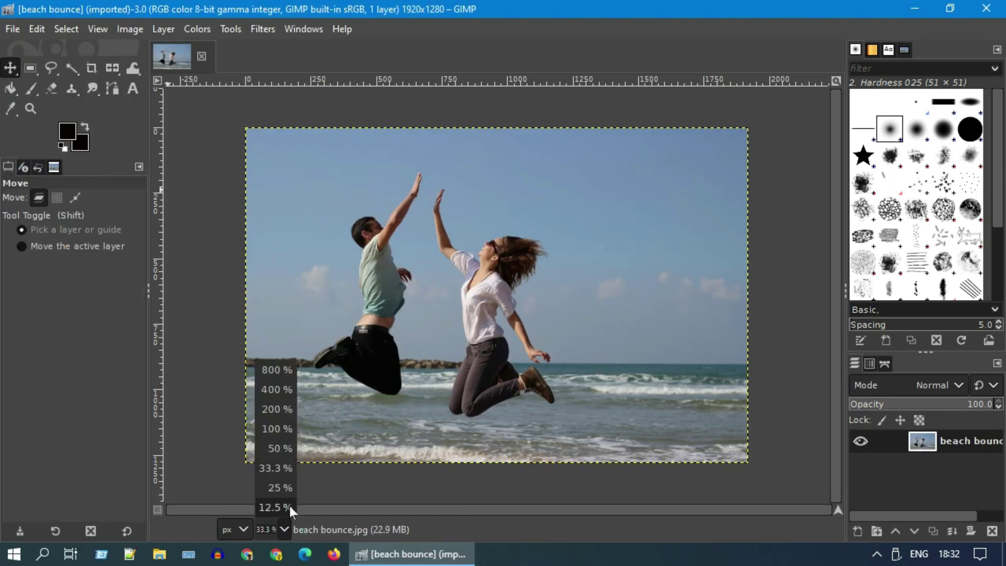
Set the beach photo's view zoom to 50%
left_click(285, 449)
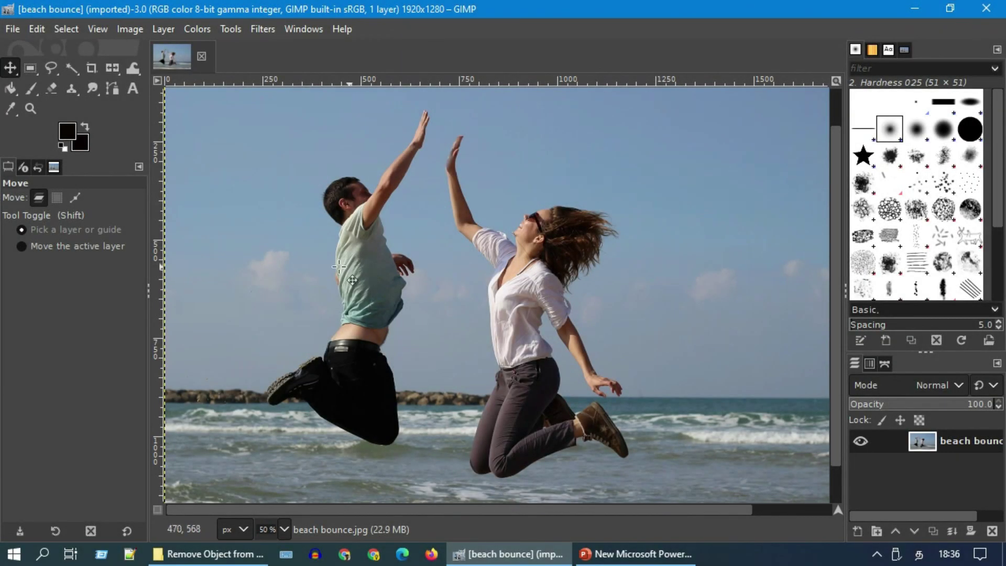
Switch to the Clone tool and sample clear sky as the clone source
right_click(70, 92)
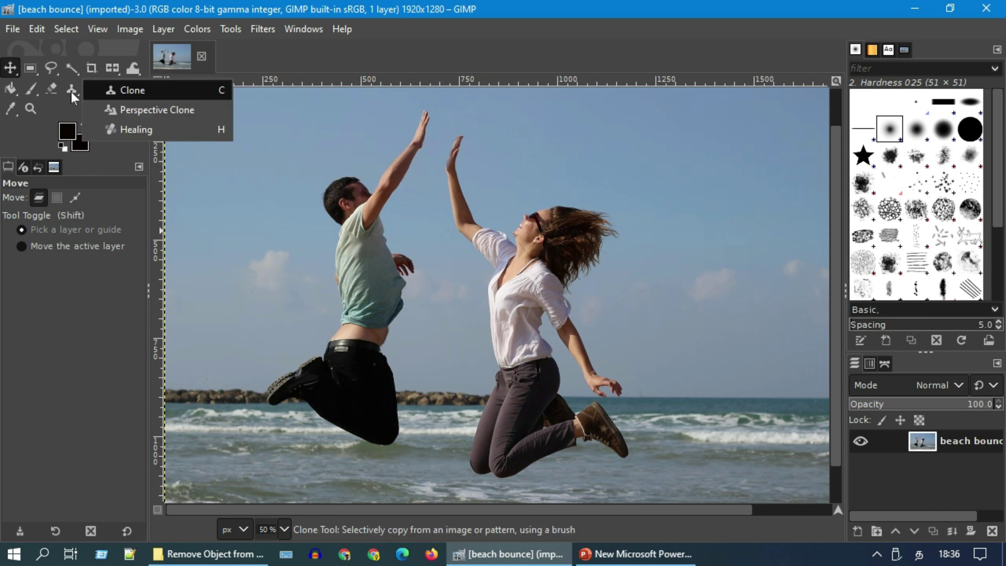
left_click(137, 92)
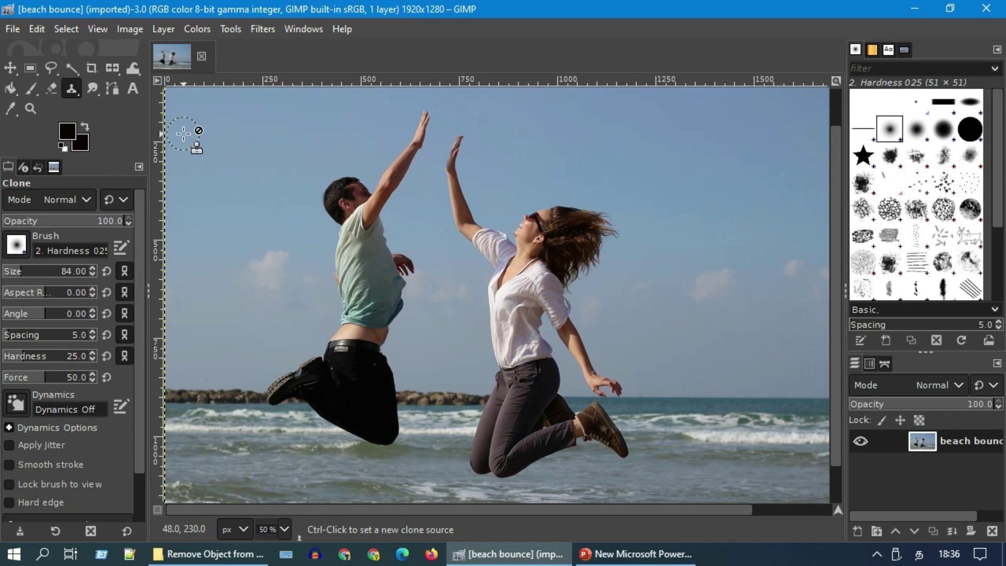
key("ctrl")
left_click(184, 133, "ctrl")
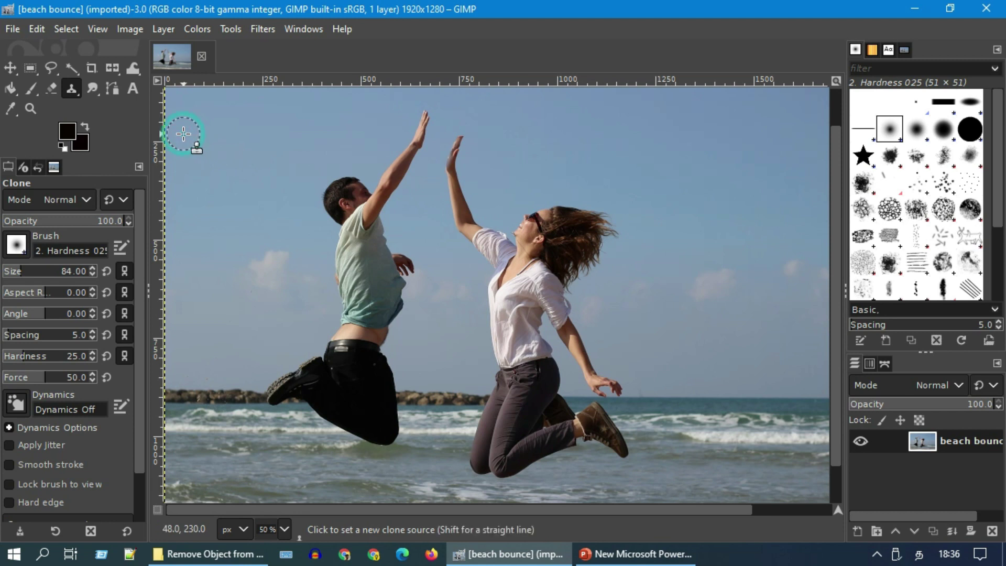
Paint sky over the man's raised arm, hand and head
left_click(296, 132)
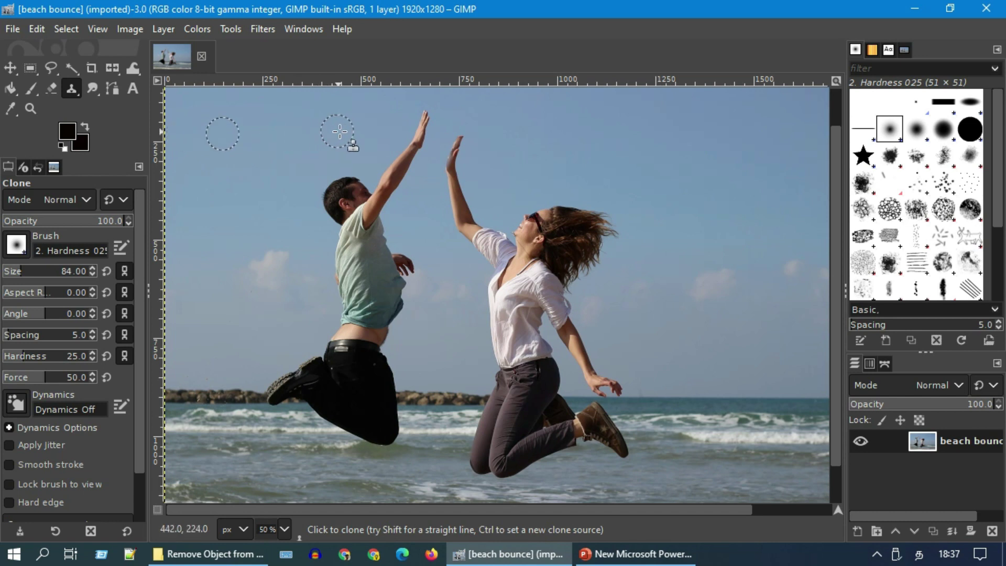
mouse_move(339, 131)
left_mouse_down()
mouse_move(423, 133)
mouse_move(424, 115)
mouse_move(412, 159)
mouse_move(380, 163)
mouse_move(416, 174)
mouse_move(376, 167)
mouse_move(402, 167)
left_mouse_up()
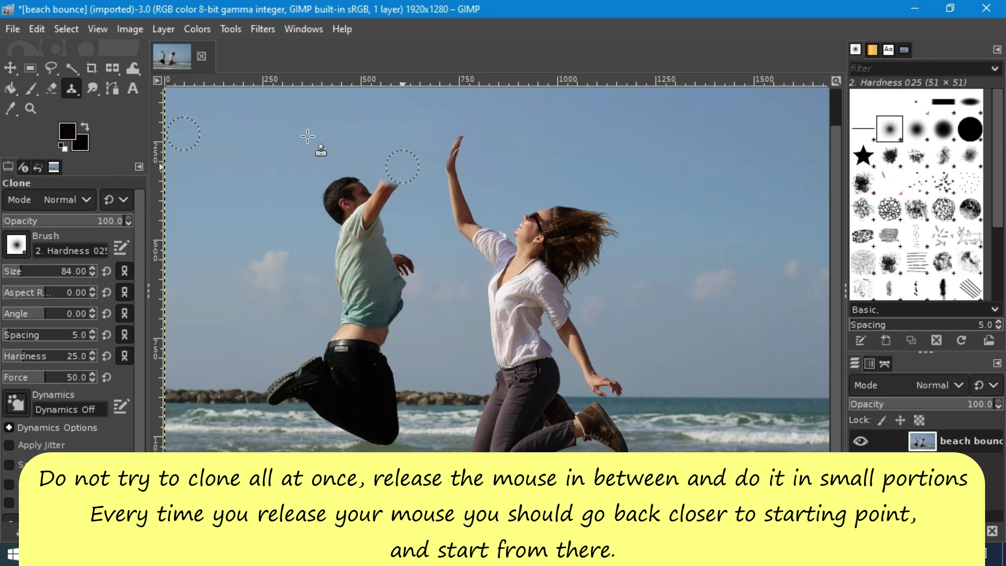
mouse_move(326, 205)
left_mouse_down()
mouse_move(382, 184)
mouse_move(350, 205)
mouse_move(338, 269)
mouse_move(382, 225)
mouse_move(375, 291)
mouse_move(424, 295)
mouse_move(358, 312)
mouse_move(362, 333)
mouse_move(396, 326)
mouse_move(343, 348)
mouse_move(357, 351)
mouse_move(334, 368)
mouse_move(291, 367)
mouse_move(420, 369)
mouse_move(330, 365)
mouse_move(283, 381)
mouse_move(372, 343)
mouse_move(390, 307)
left_mouse_up()
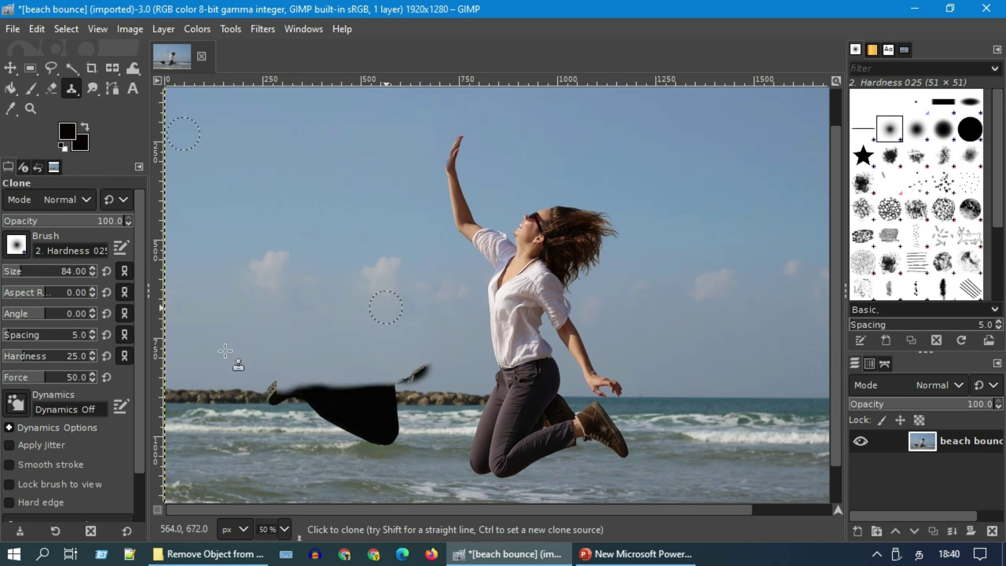
Sample the rocks and sea at left as the new source and clone them over the trousers
key("ctrl")
left_click(189, 388, "ctrl")
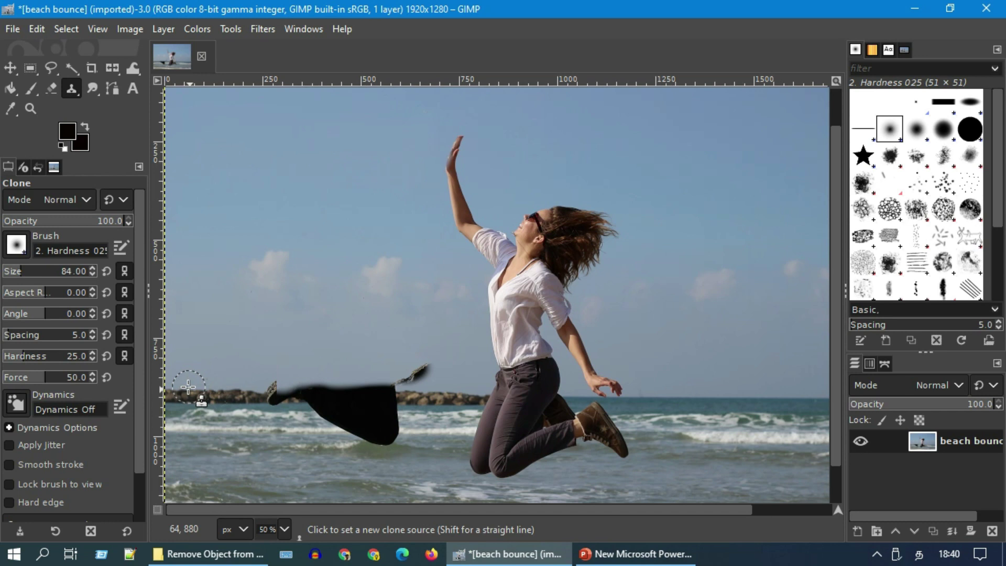
left_click(187, 387, "ctrl")
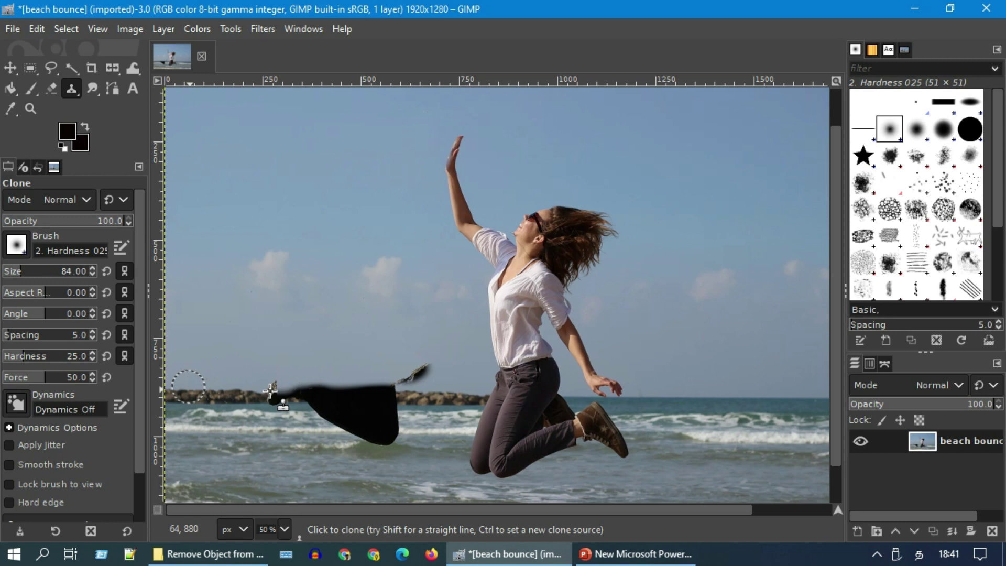
mouse_move(270, 390)
left_mouse_down()
mouse_move(384, 397)
mouse_move(333, 393)
mouse_move(407, 388)
mouse_move(432, 366)
mouse_move(401, 386)
mouse_move(311, 398)
left_mouse_up()
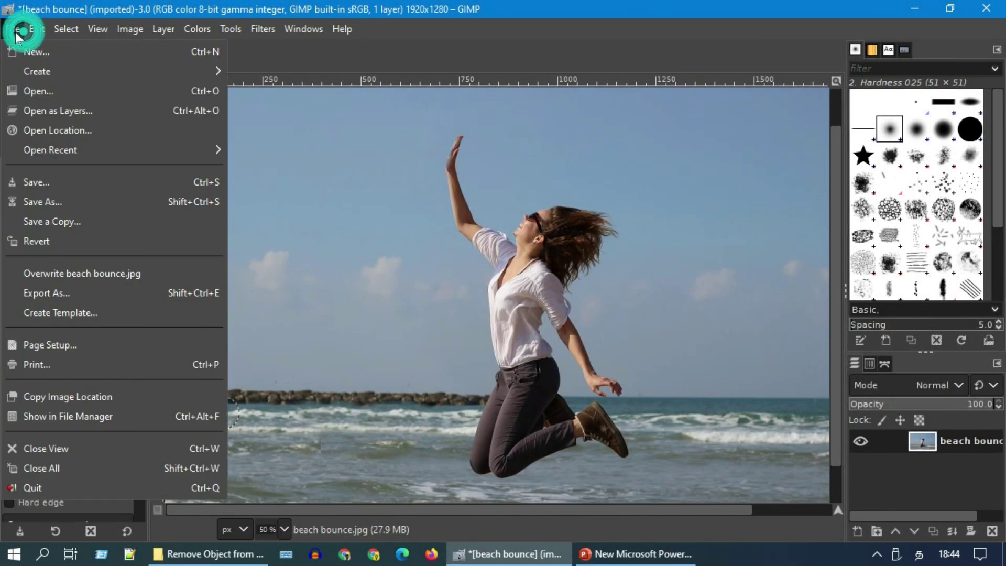
Export the image as a JPEG named beach bounce_edited.jpg, accepting the default JPEG options
left_click(104, 291)
type("_edited.jpg")
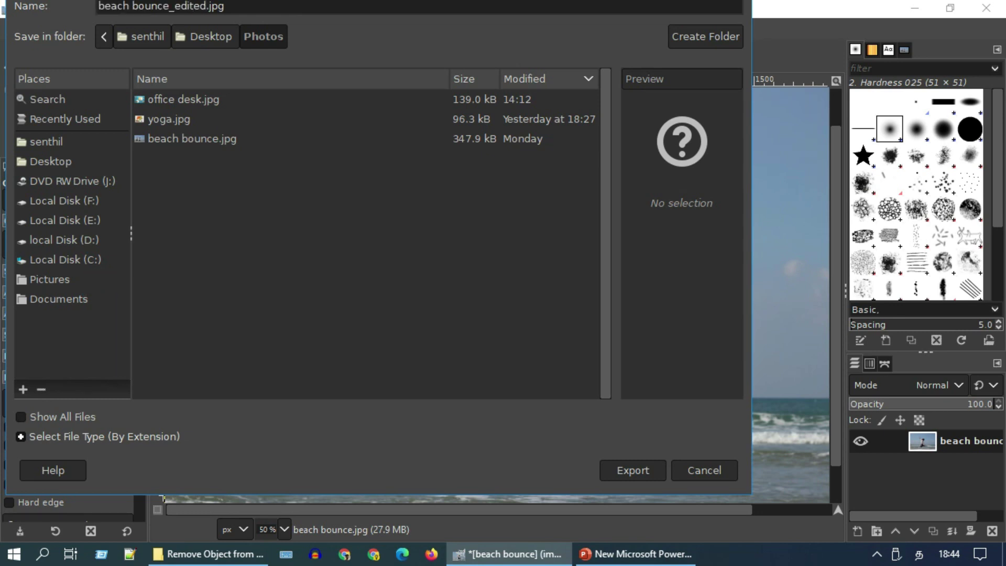
left_click(21, 436)
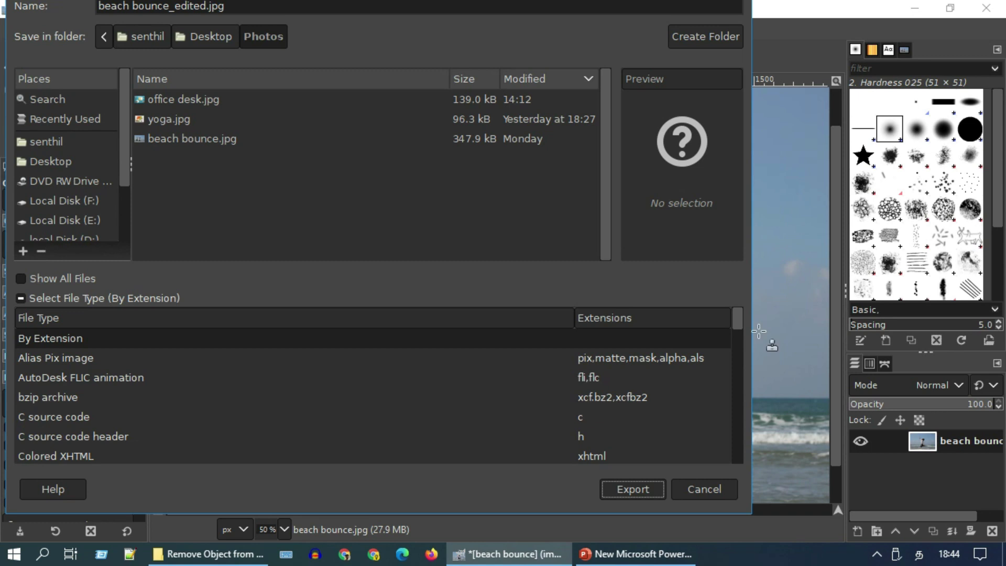
left_click_drag(738, 321, 756, 369)
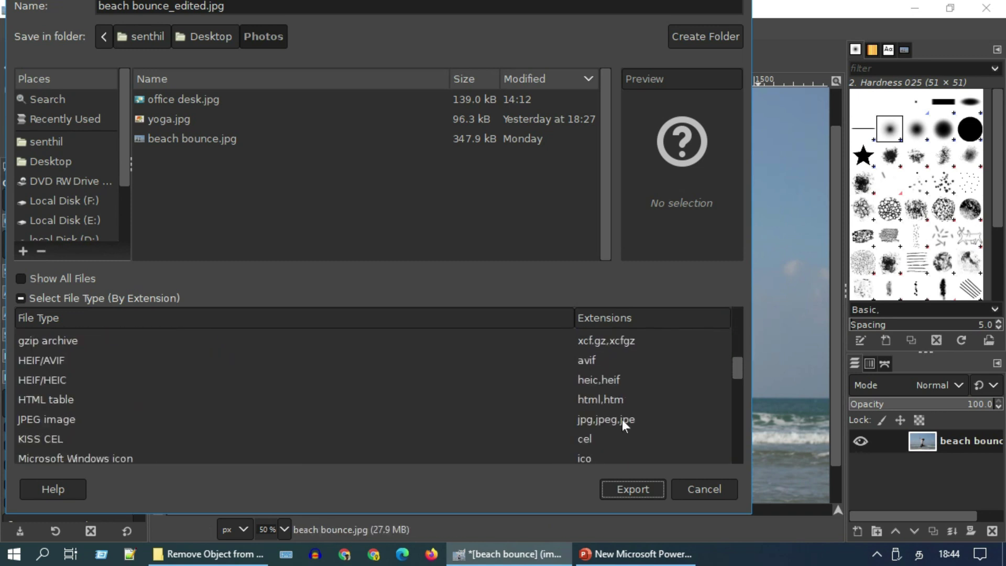
left_click(621, 419)
left_click(627, 486)
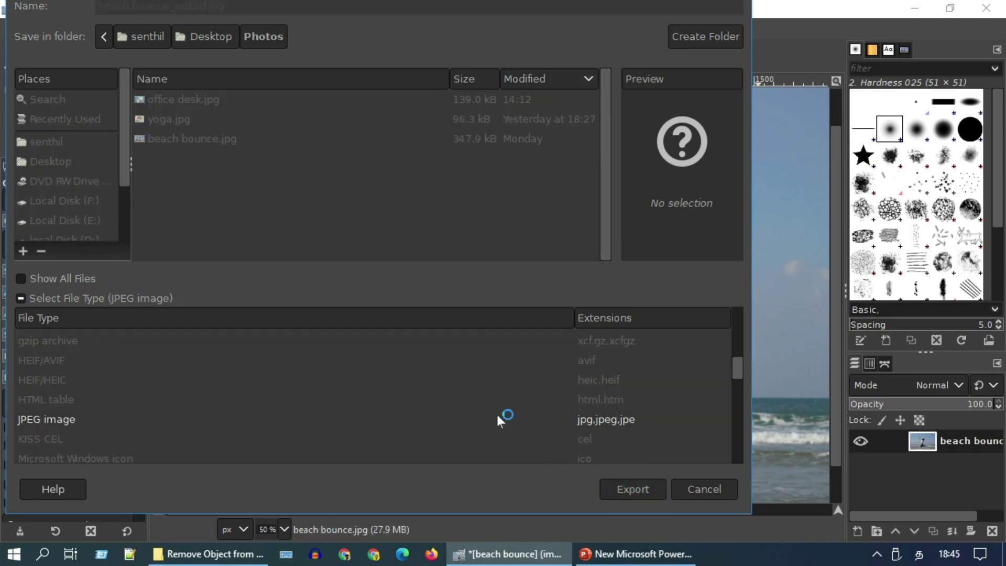
left_click(524, 474)
Minimize GIMP and open beach bounce_edited.jpg from the Photos folder in Photo Viewer
left_click(911, 8)
double_click(30, 390)
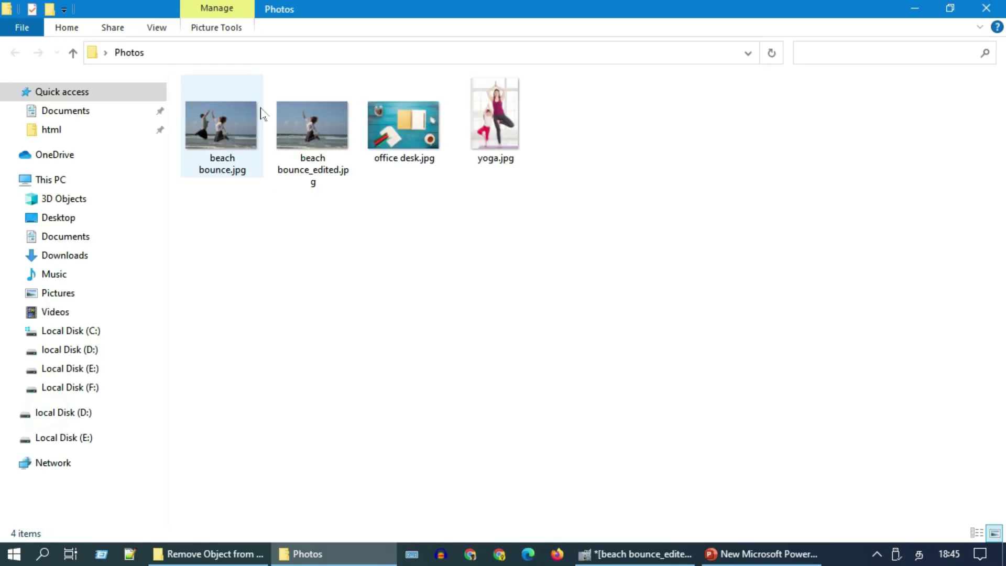
double_click(294, 124)
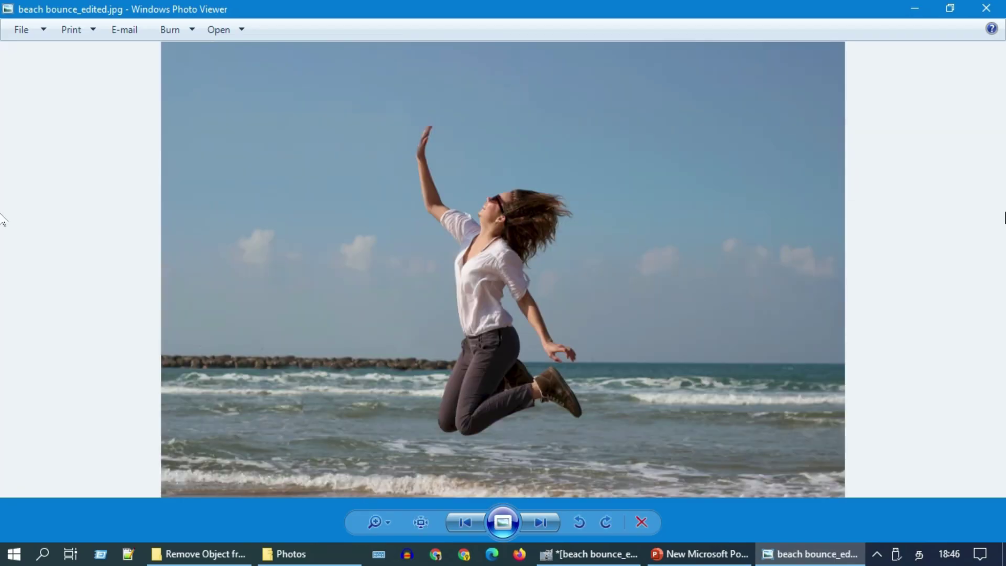